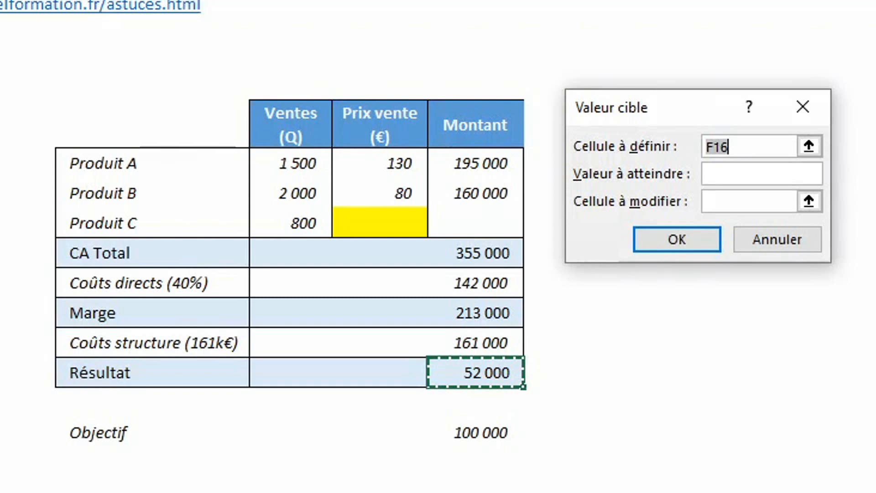
Run the goal seek so that result cell F16 reaches 100000 by changing Produit C's selling price in E11.
click(750, 177)
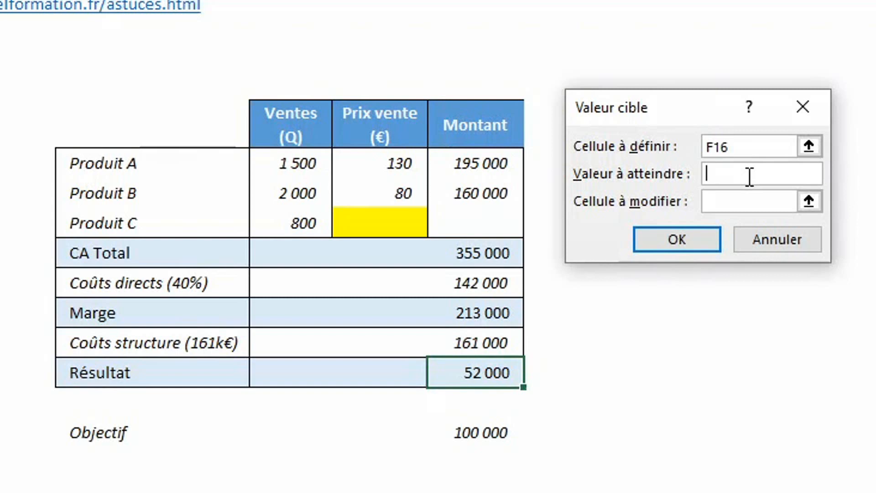
text(100000)
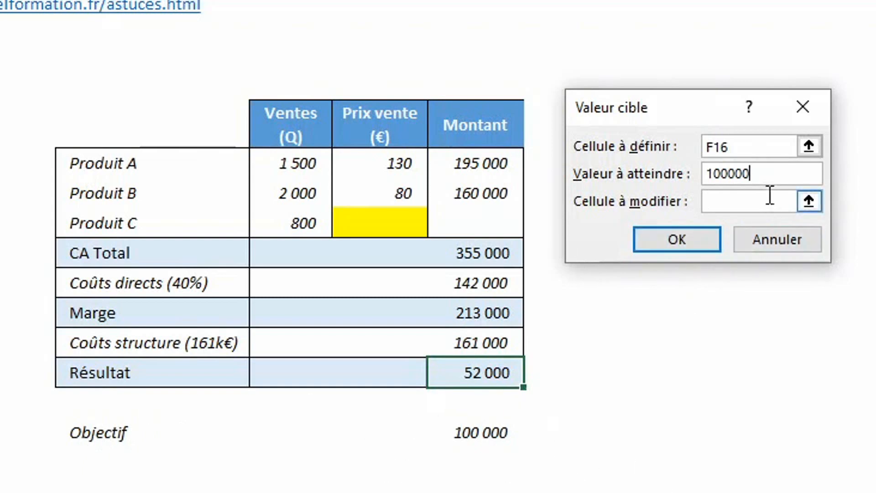
click(769, 196)
click(817, 201)
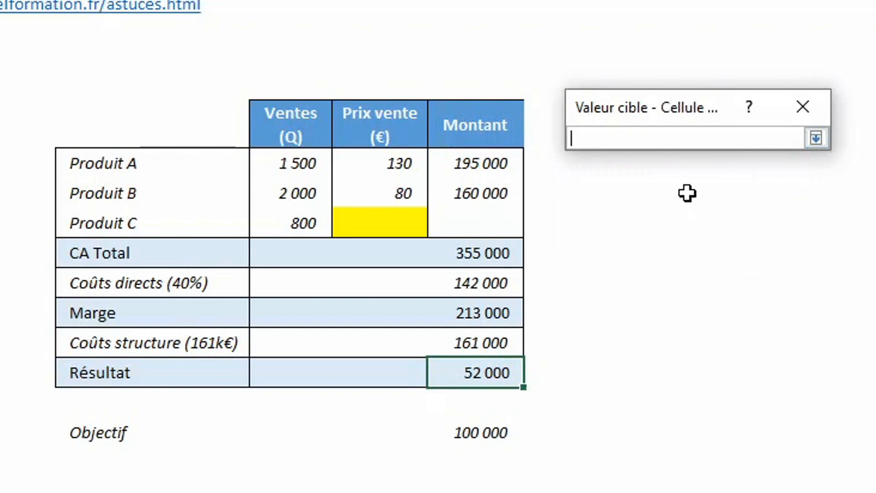
click(381, 224)
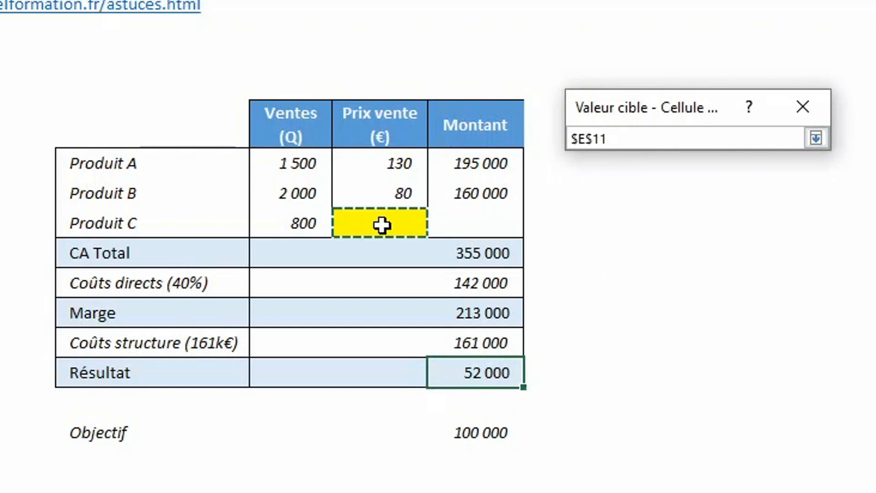
key(Return)
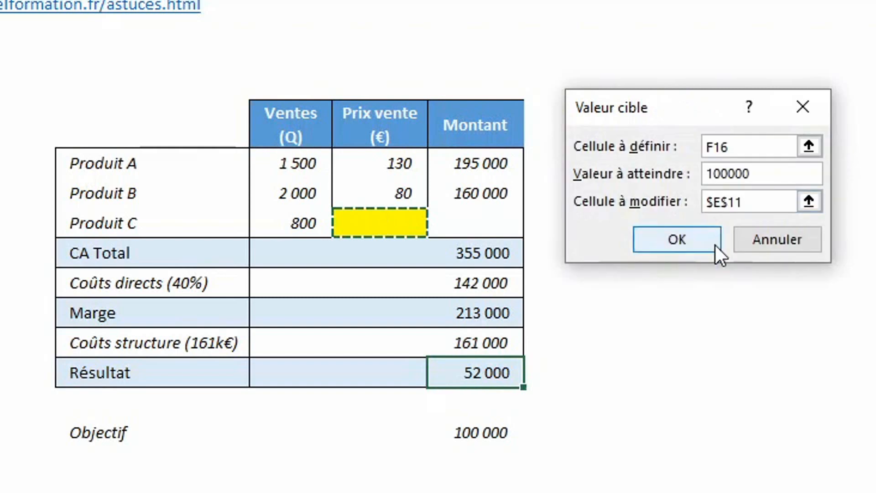
click(664, 234)
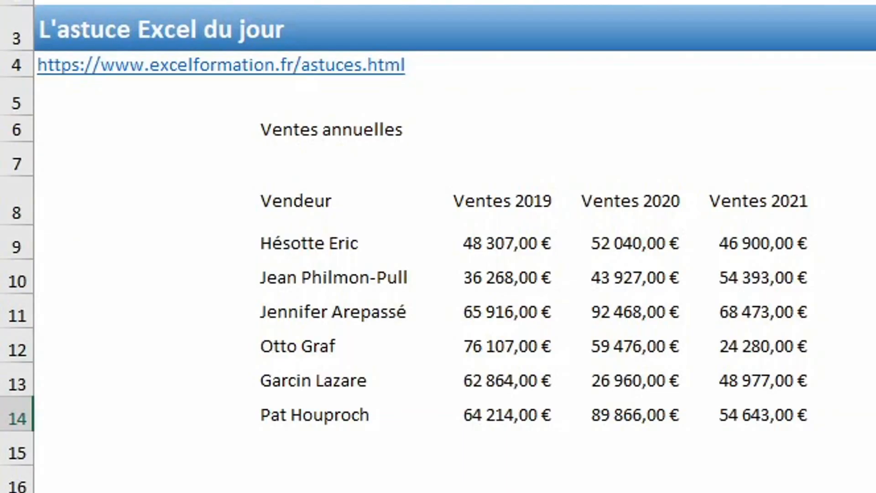
Apply the "20 % - Accent6" cell style to the whole annual sales table C8:F14.
drag(313, 201, 788, 422)
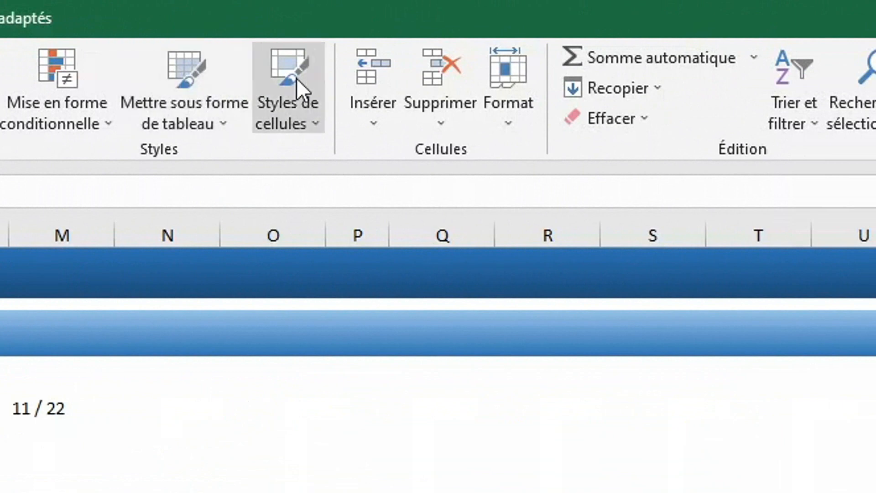
click(297, 78)
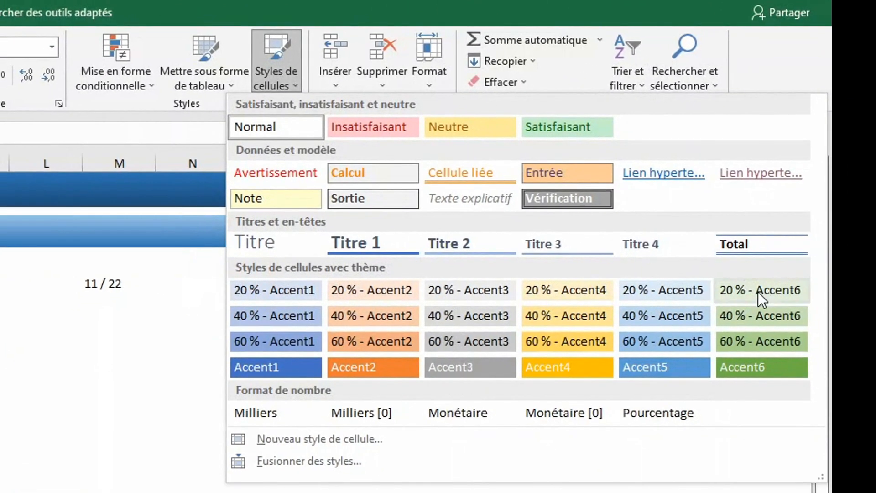
click(762, 299)
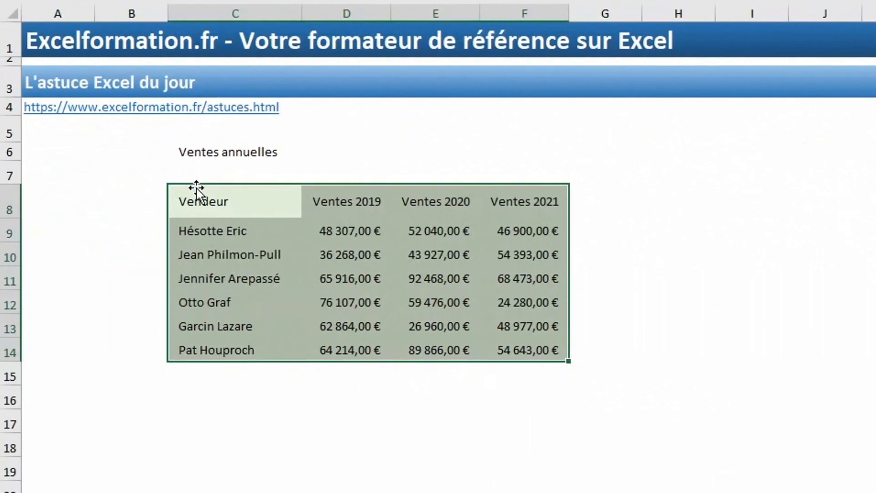
Apply the "60 % - Accent6" cell style to the table's header row C8:F8.
drag(200, 192, 525, 201)
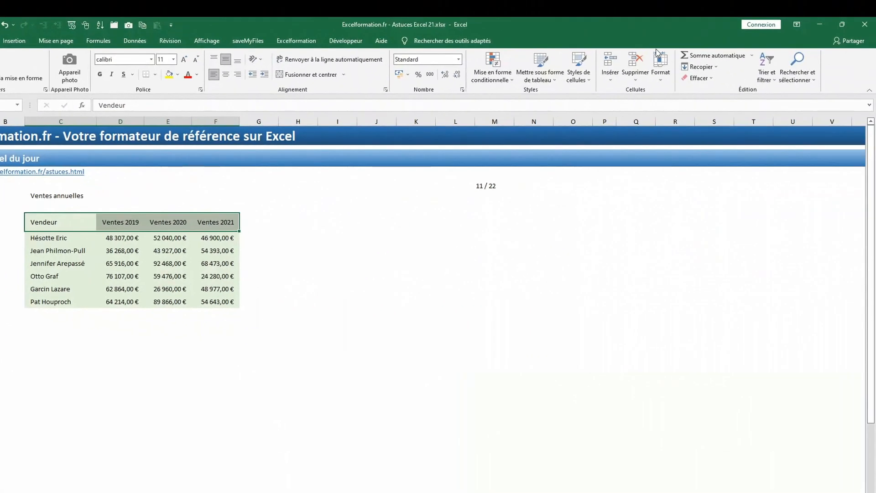
click(581, 76)
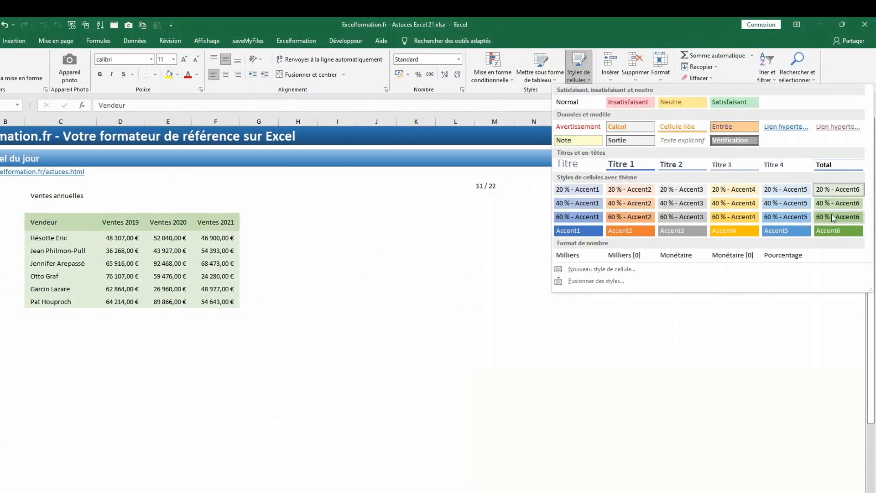
click(834, 217)
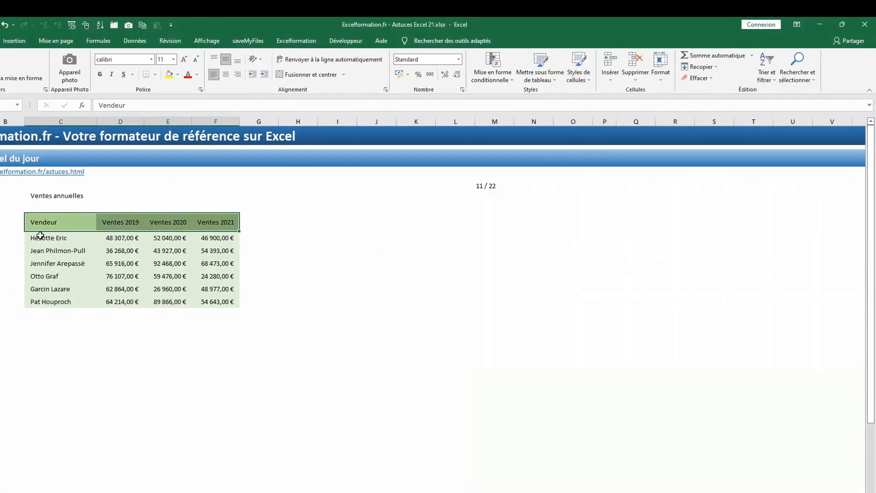
Apply the "40 % - Accent6" cell style to the seller names in C9:C14.
drag(38, 238, 39, 301)
click(588, 82)
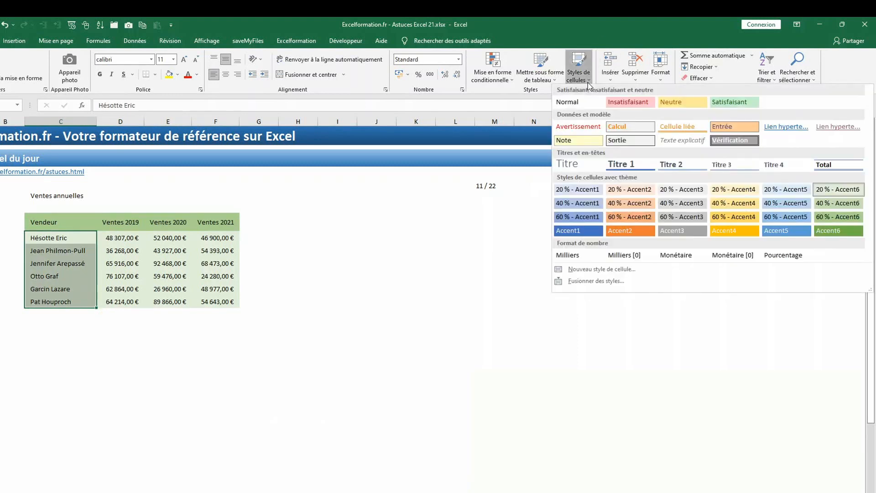
click(834, 218)
Select the "Ventes annuelles" title row C6:F6 and open the cell styles gallery for it.
drag(30, 191, 216, 193)
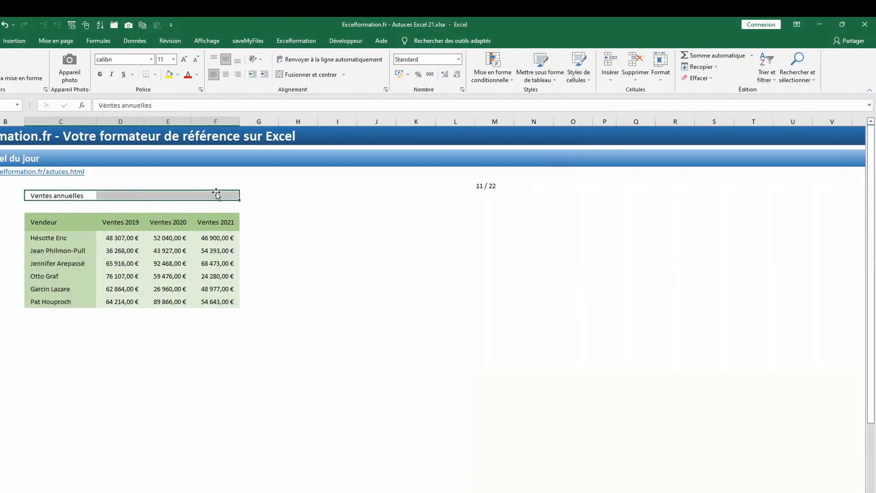
click(578, 73)
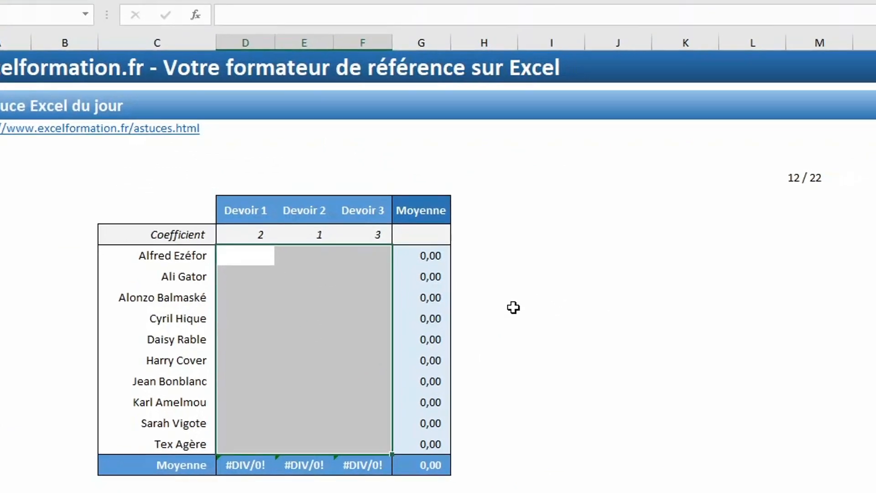
Fill all selected grade cells for Devoir 1 to 3 at once with =ALEA.ENTRE.BORNES(0;16).
text(=al)
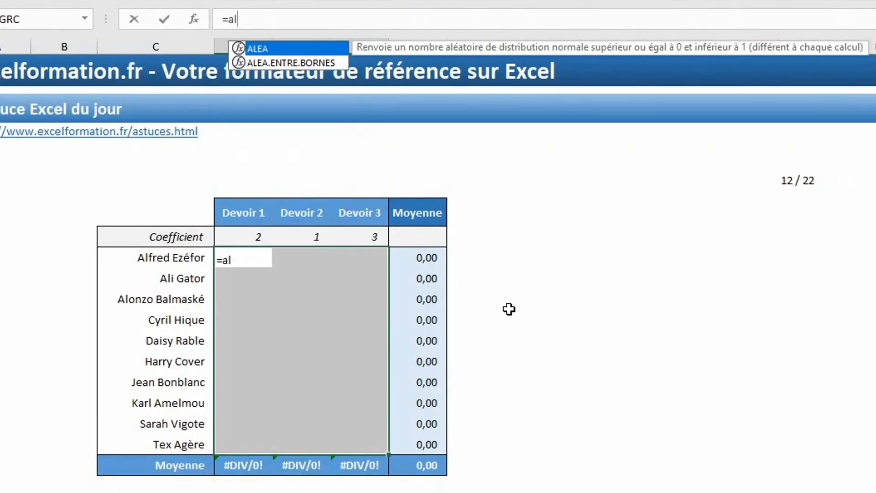
key(Down)
key(Tab)
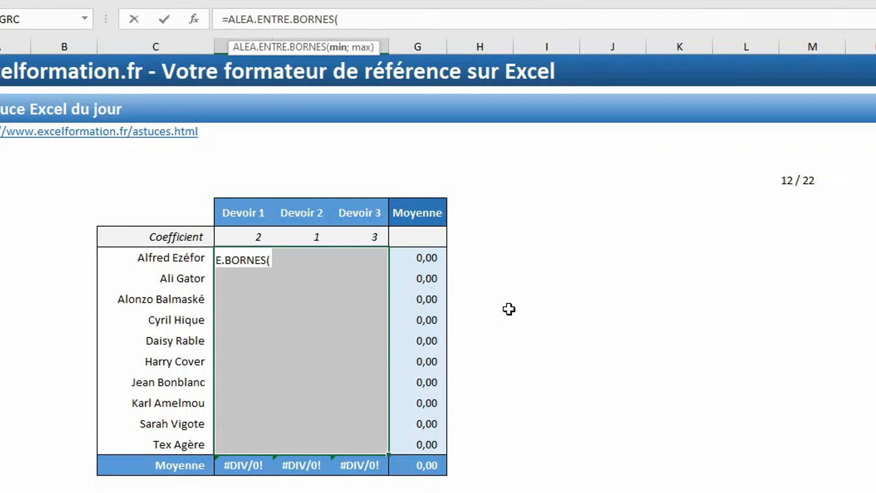
text(0;)
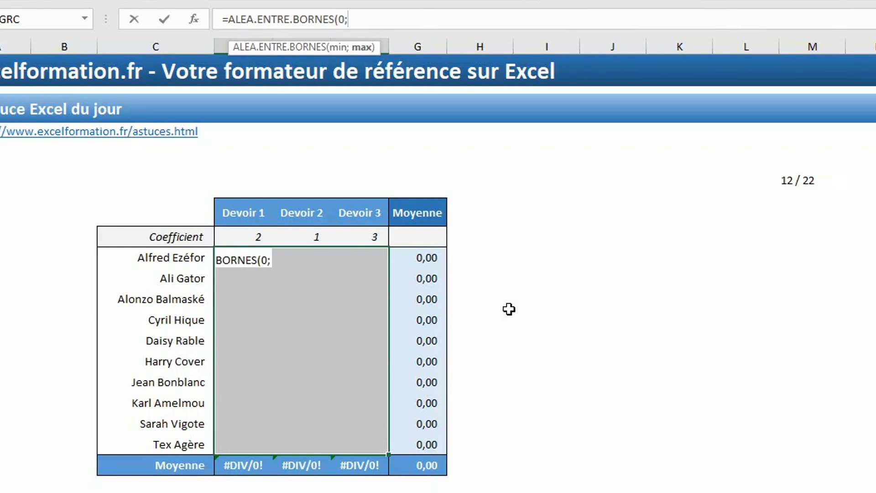
text(16))
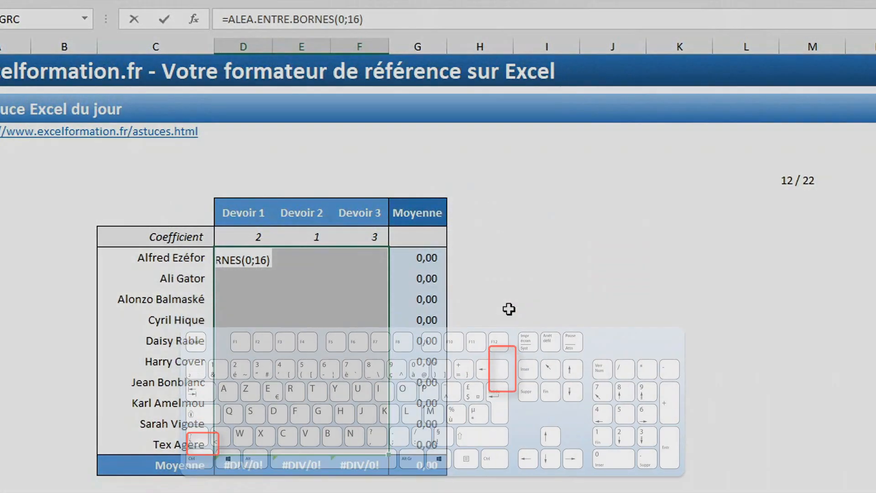
key(ctrl+Return)
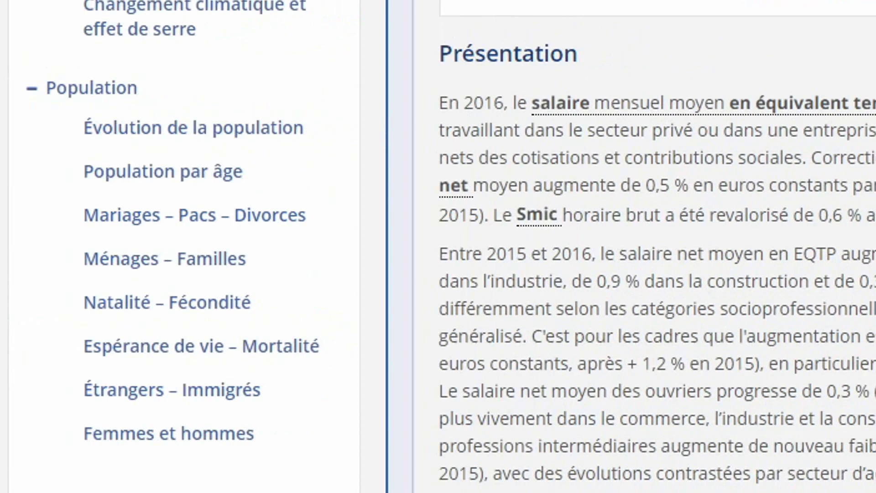
Highlight the average monthly salary wording in the Présentation paragraph of the web page.
drag(683, 104, 785, 105)
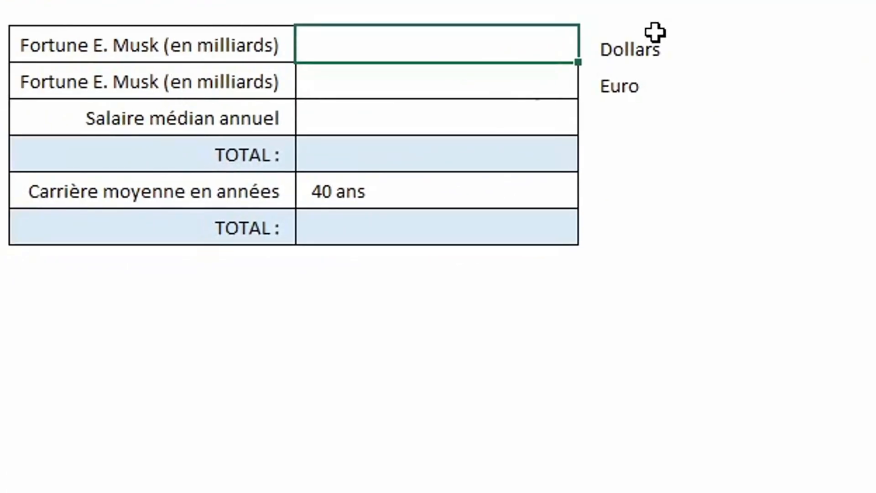
Enter 288 as E. Musk's fortune in dollars and =2288*12 as the average annual salary.
text(288)
key(Return)
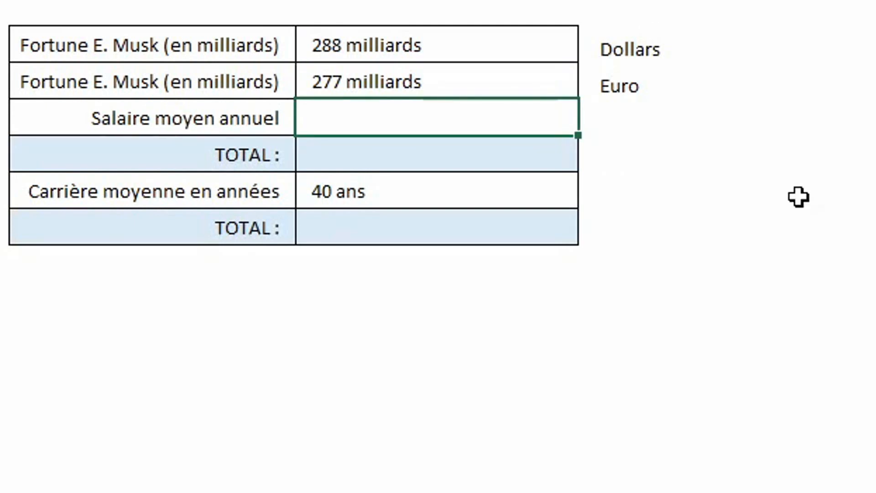
text(=2288)
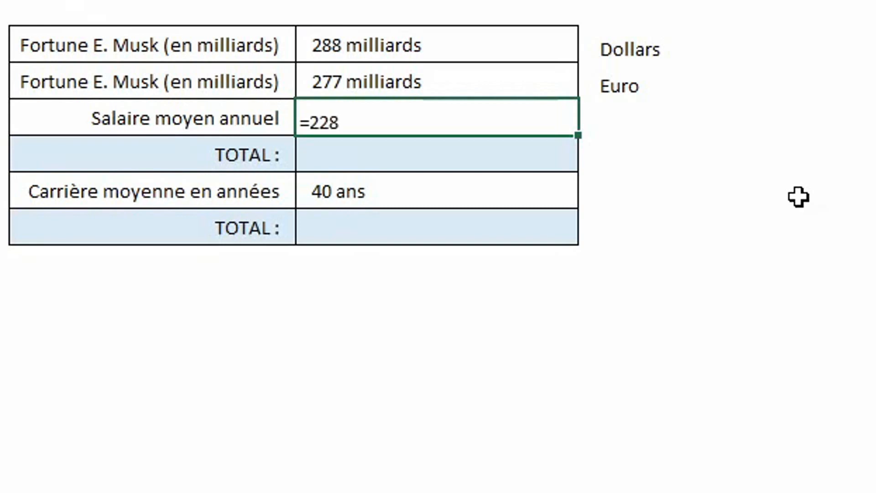
text(*12)
key(Return)
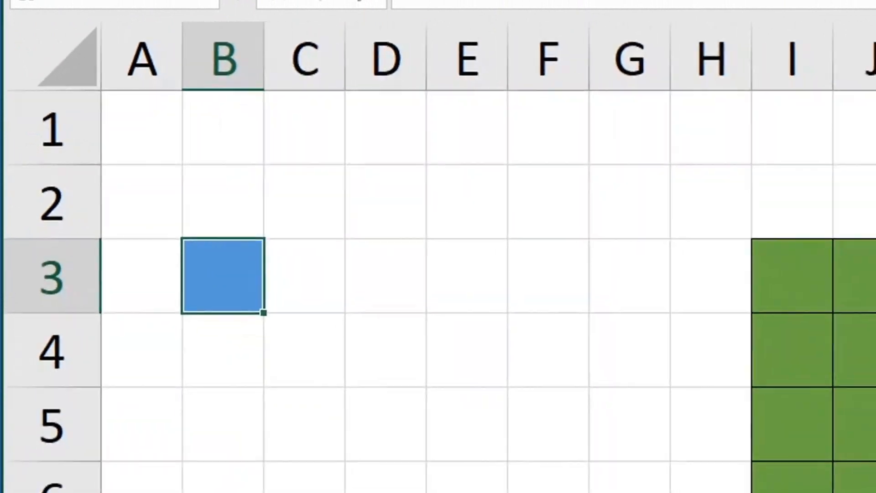
scroll(438, 255, down, 14)
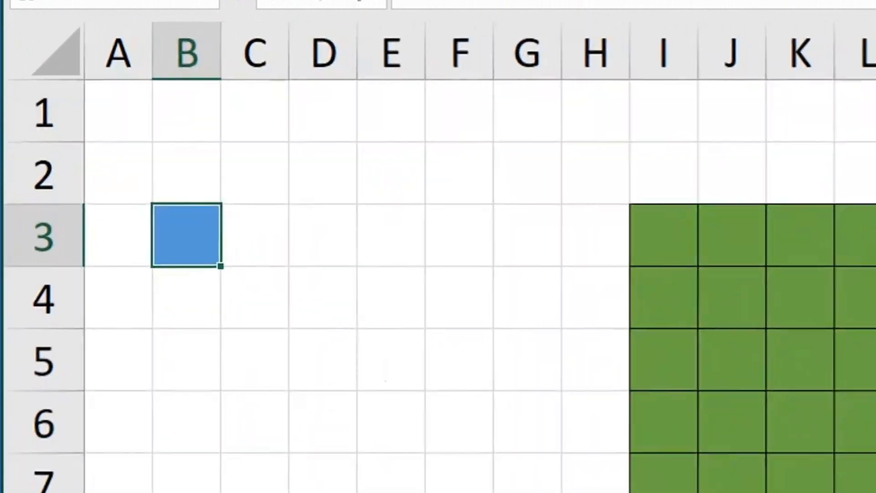
scroll(438, 255, down, 10)
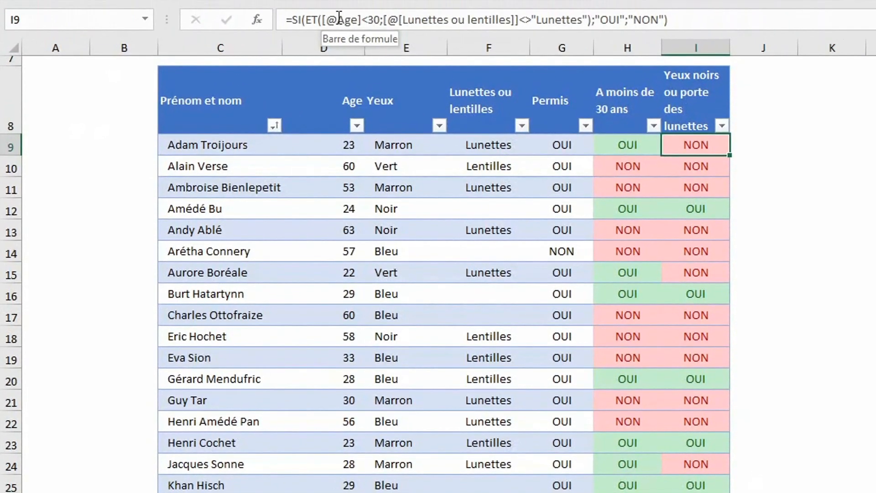
Replace the ET function with OU in the formula of cell I9.
click(320, 19)
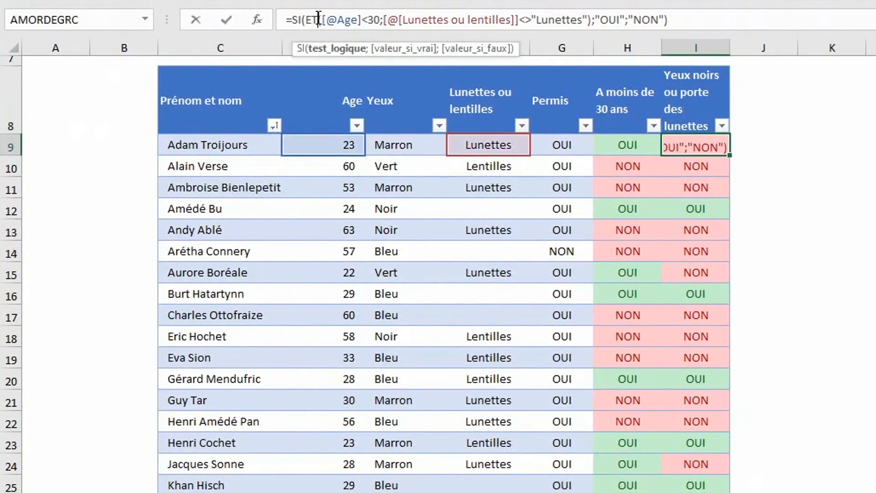
key(BackSpace)
key(BackSpace)
key(BackSpace)
text(ou)
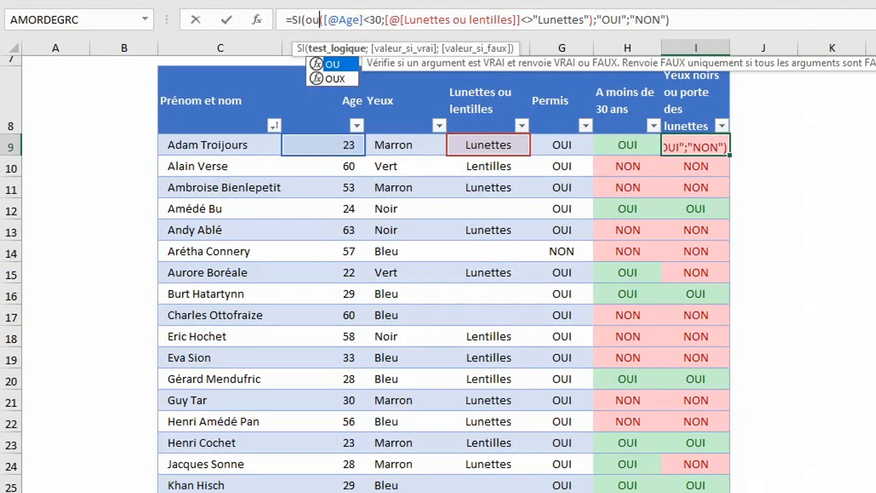
Change the <> comparison with "Lunettes" to = in the I9 formula and validate it.
click(533, 20)
key(BackSpace)
key(BackSpace)
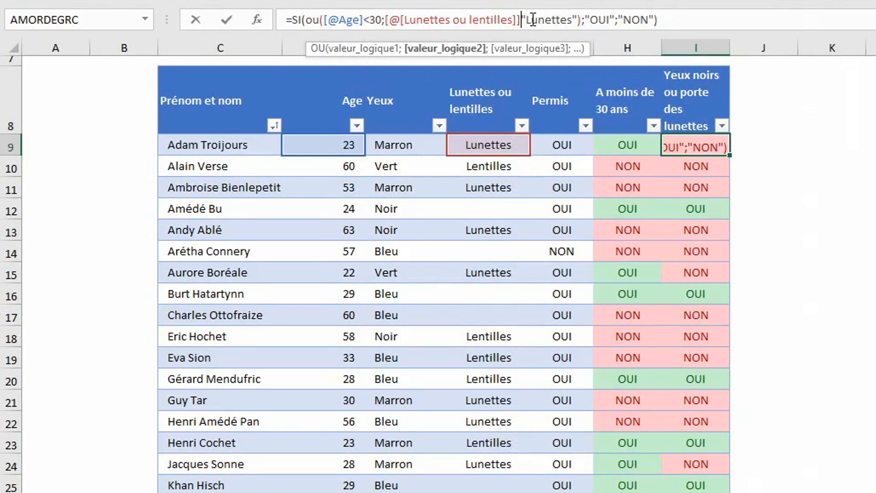
text(=)
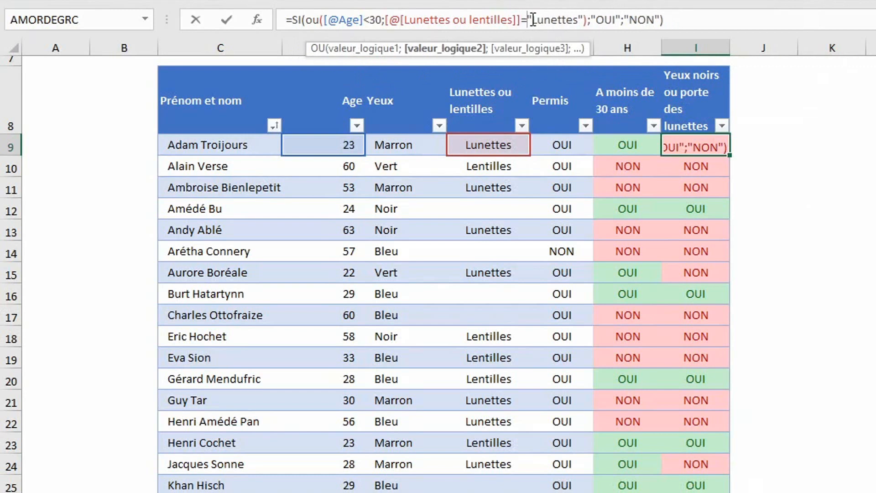
key(Return)
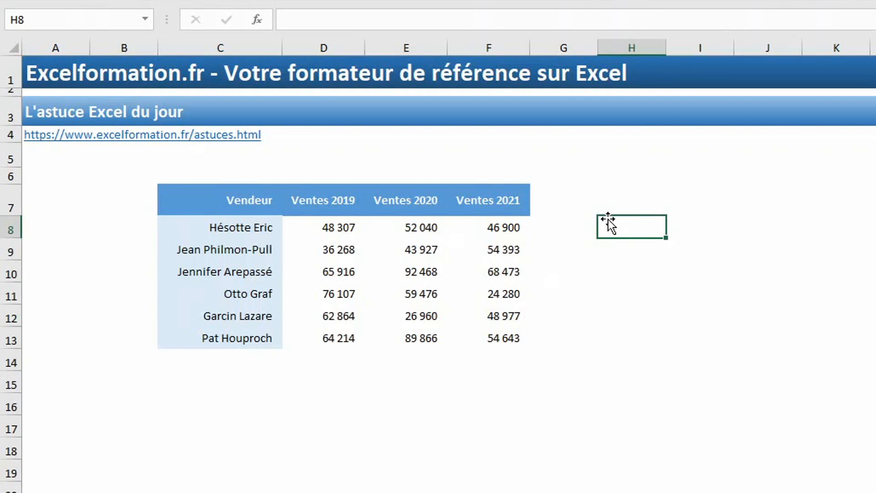
Apply the green-yellow-red color scale conditional formatting to the sales figures D8:F13, then select the lowest and highest figures to compare shades.
click(773, 194)
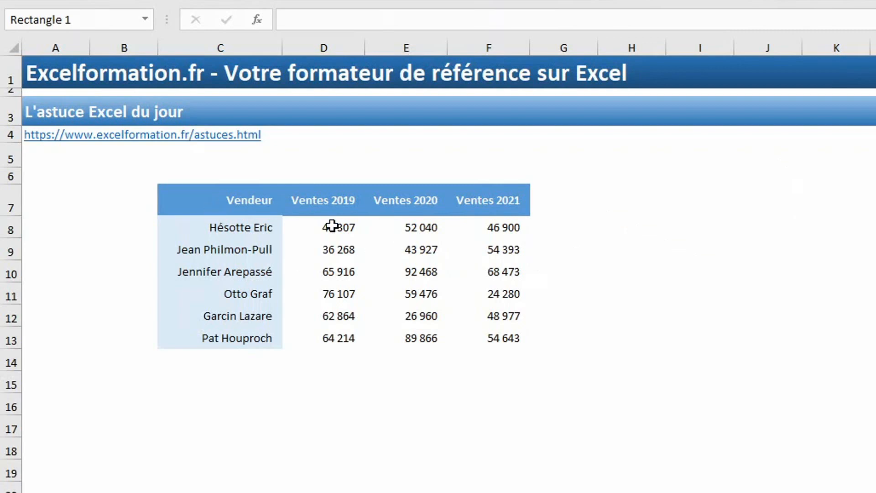
drag(332, 226, 496, 333)
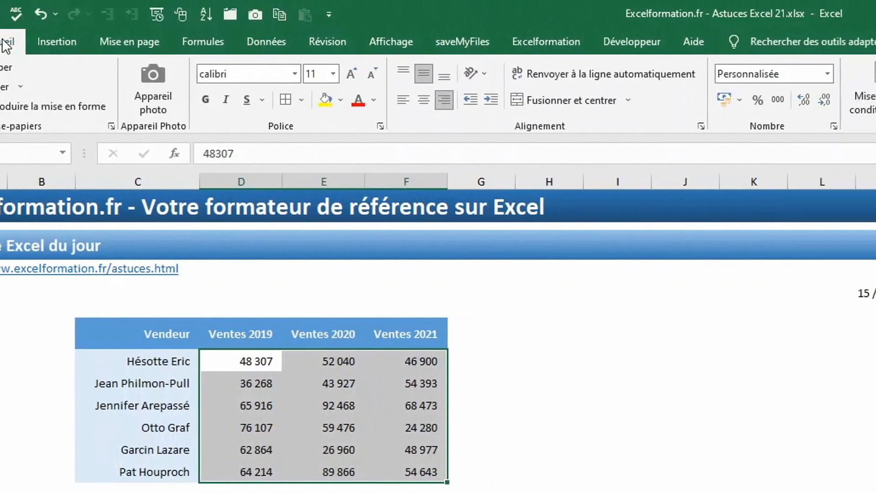
click(209, 103)
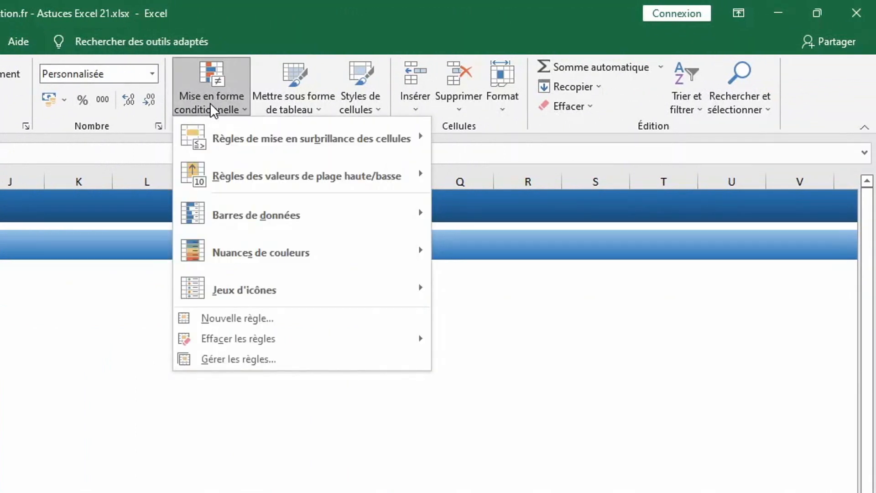
mouse_move(308, 260)
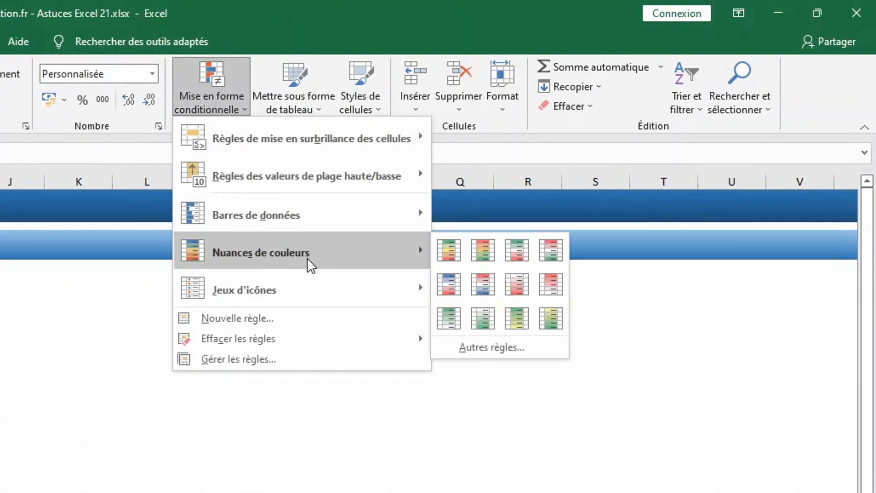
click(445, 251)
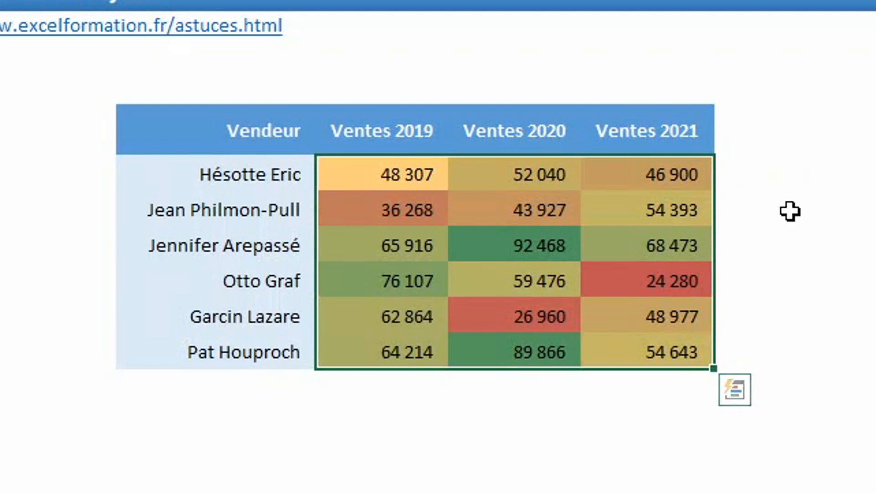
click(685, 281)
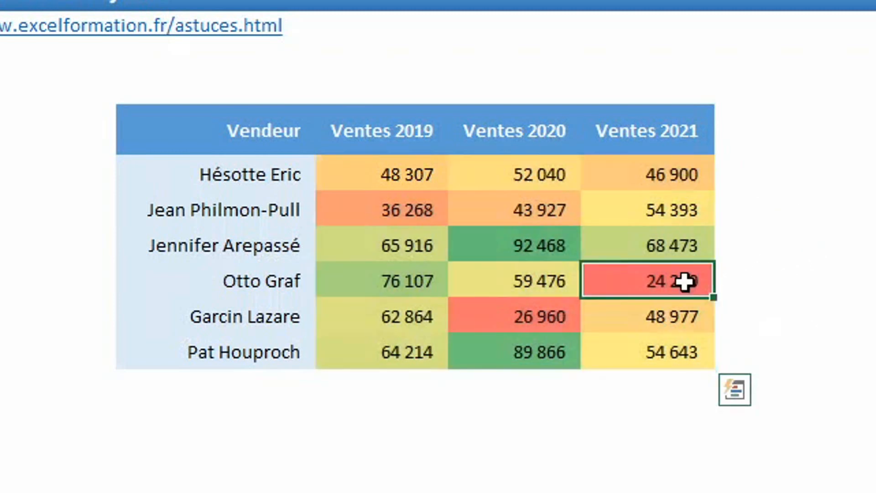
click(535, 243)
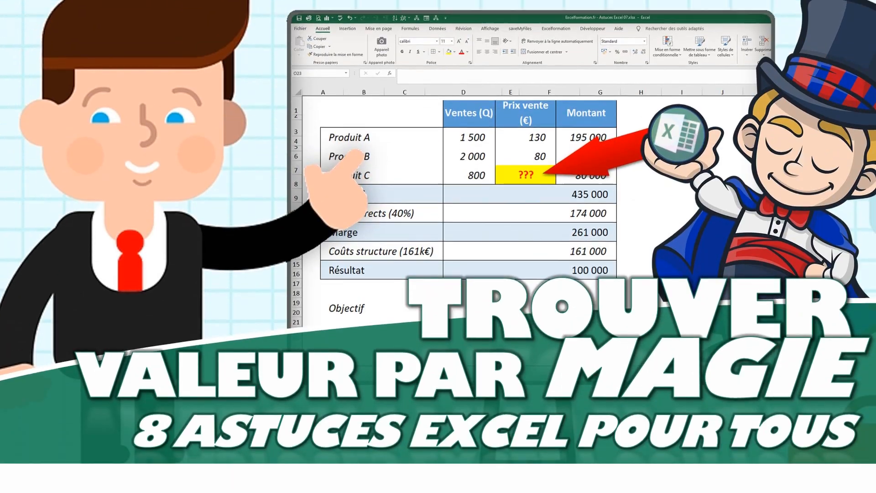